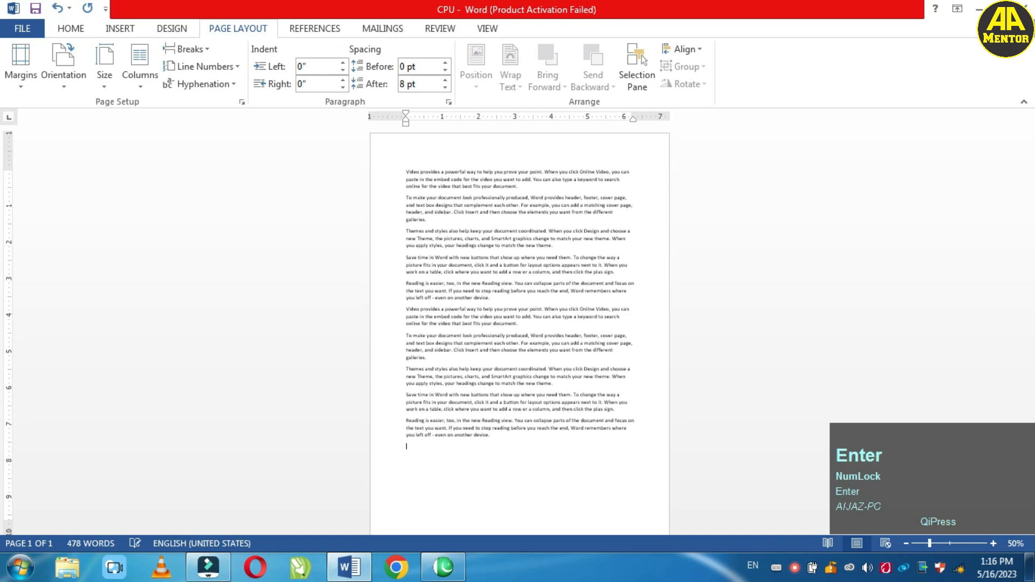
Step: Add more sample paragraphs at the end of the document with the =rand() command
type("=rand")
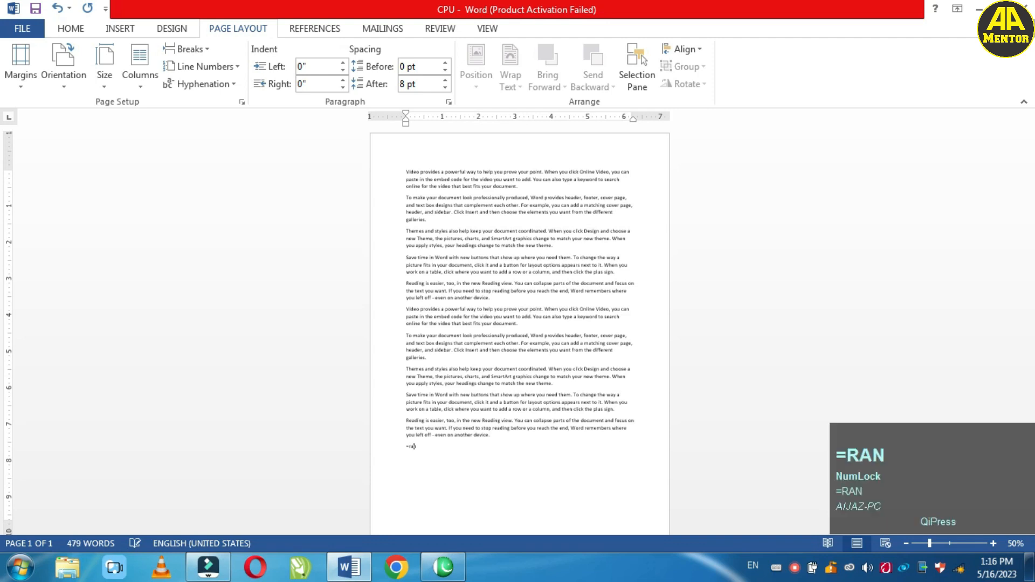
type("(")
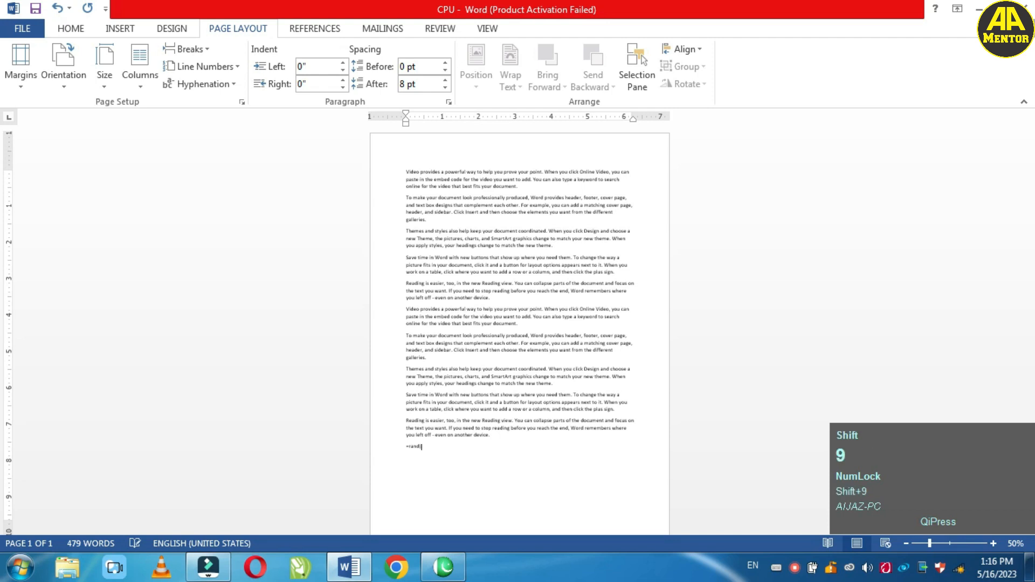
key("Return")
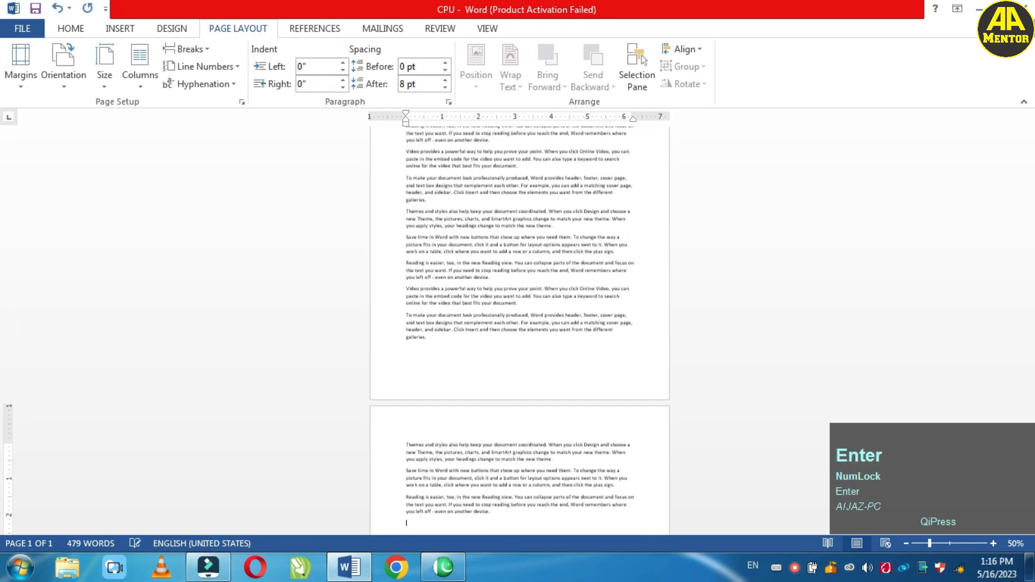
Step: Lay out the document's text in two equal columns using the Two preset
left_click_drag(1028, 226, 1029, 155)
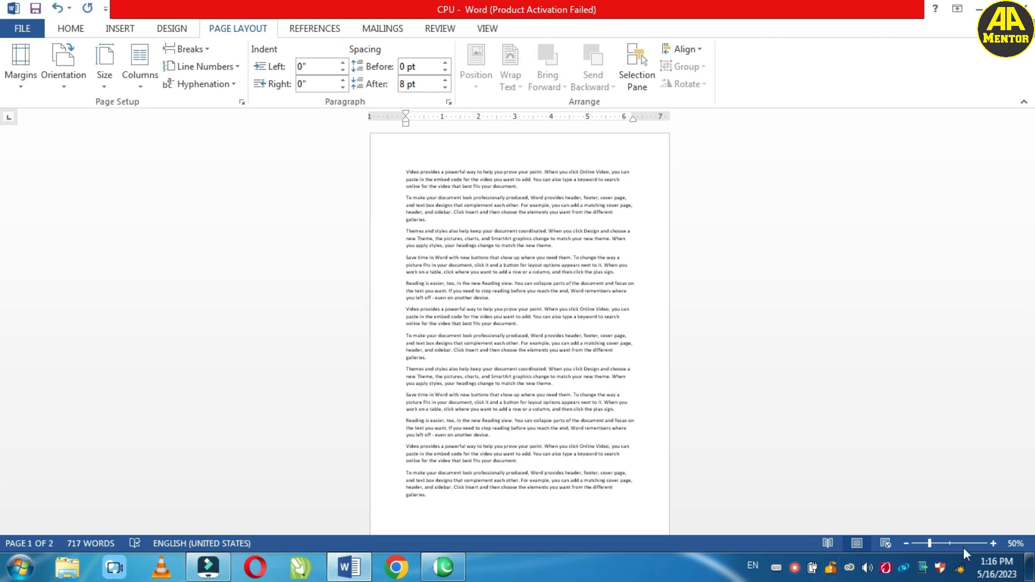
left_click(992, 542)
left_click(993, 543)
left_click(992, 542)
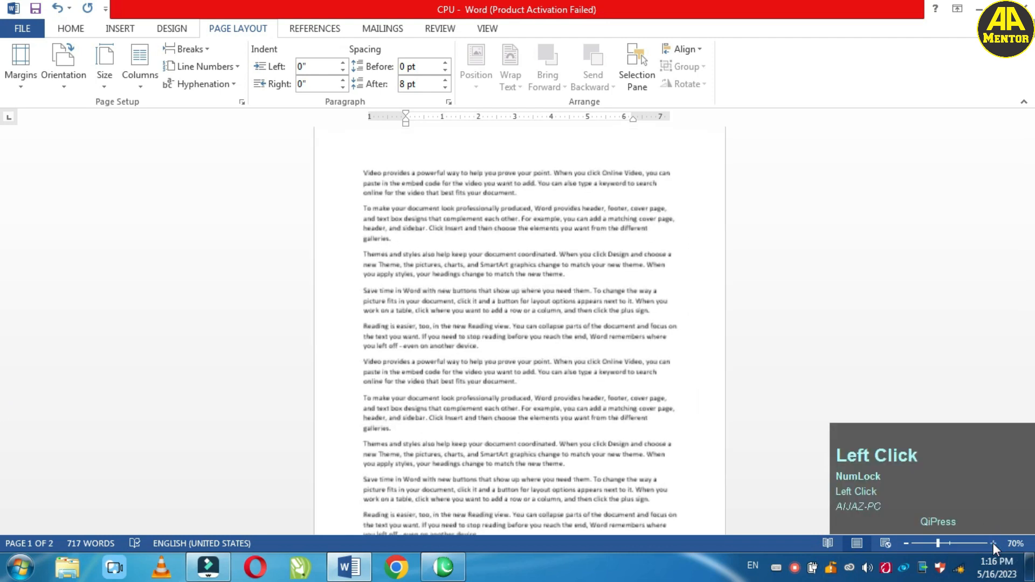
left_click(993, 542)
left_click(993, 543)
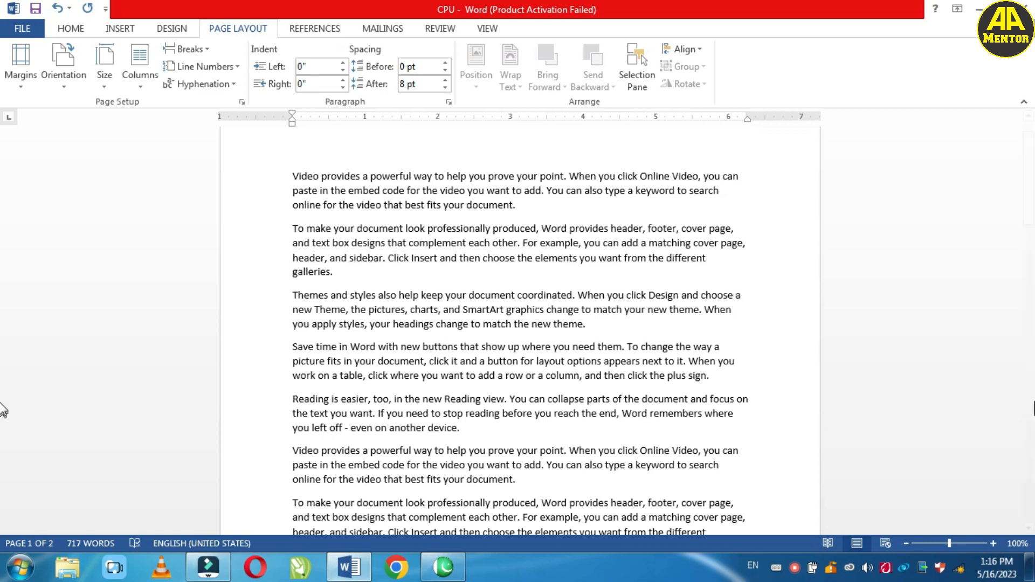
left_click_drag(1031, 216, 1030, 206)
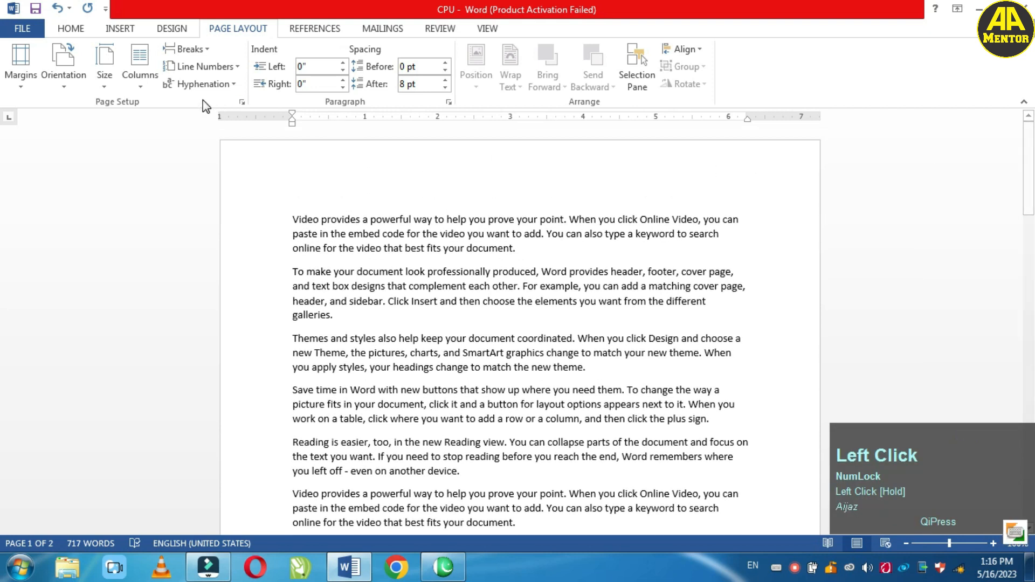
left_click(140, 85)
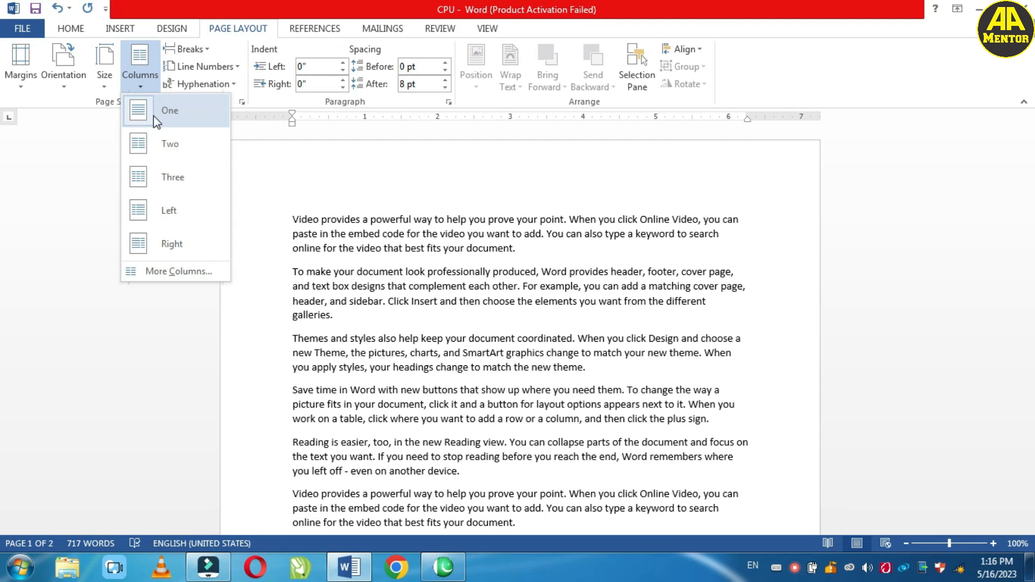
left_click(156, 145)
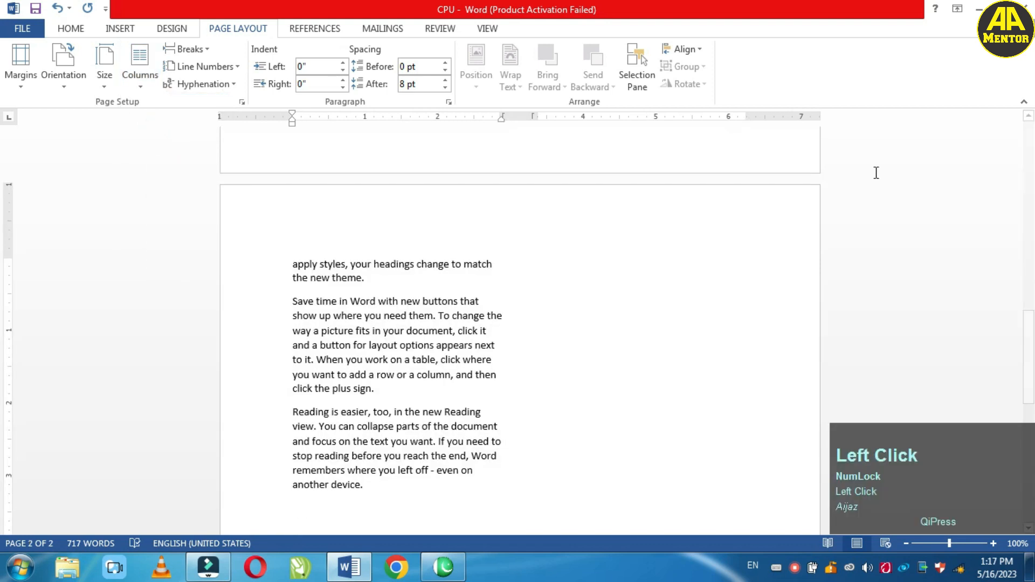
left_click_drag(1032, 350, 1033, 351)
left_click_drag(1, 351, 2, 142)
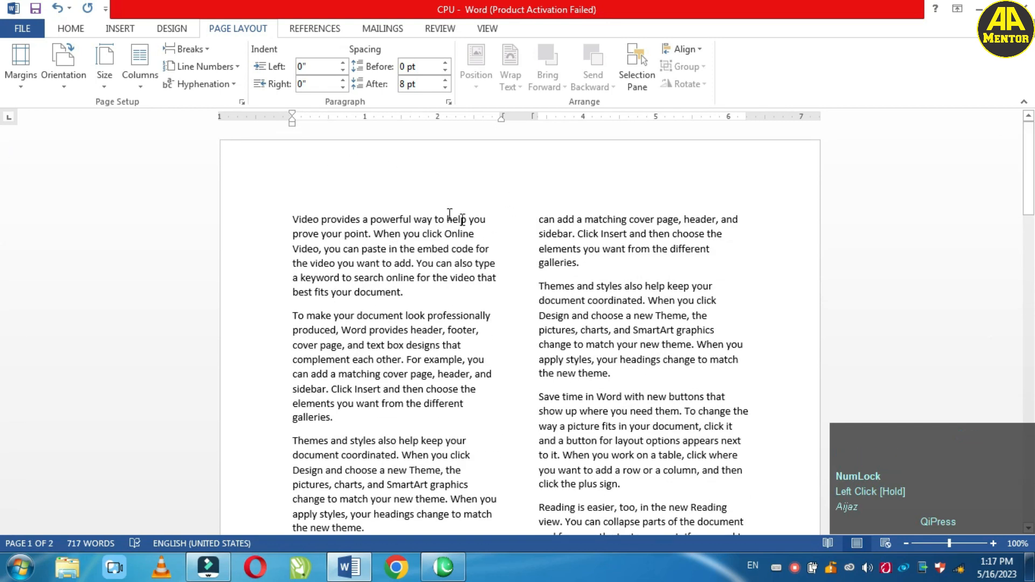
Step: Select passages in each of the two columns to examine how the text is divided between them
left_click(273, 218)
left_click_drag(270, 243, 258, 383)
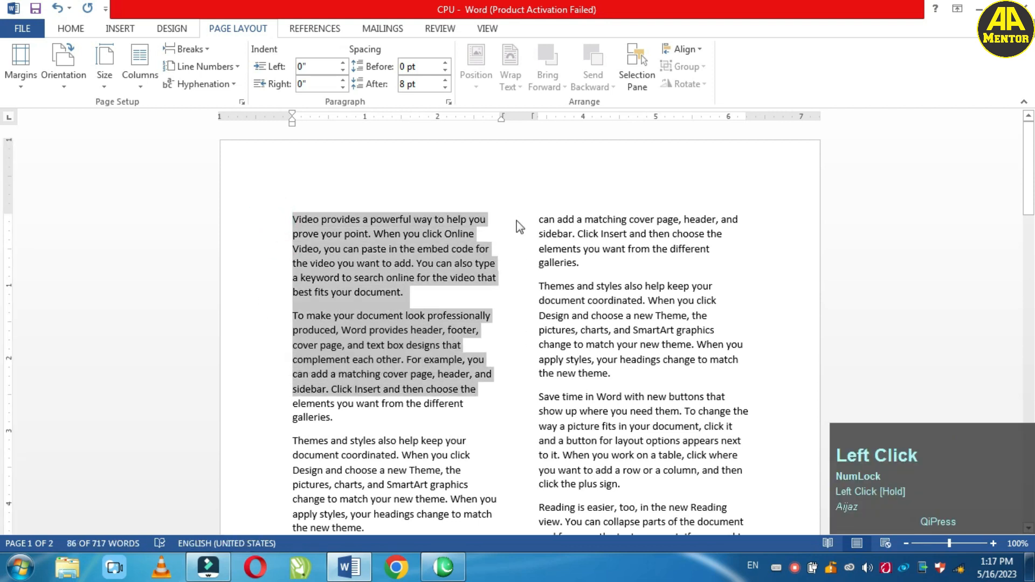
left_click_drag(515, 221, 512, 372)
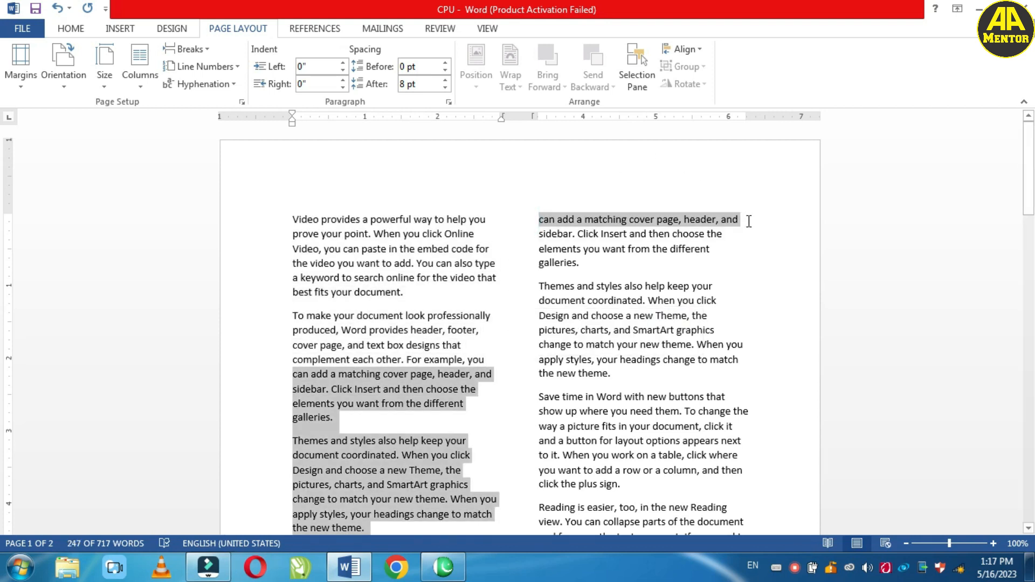
left_click_drag(777, 211, 757, 358)
left_click(756, 249)
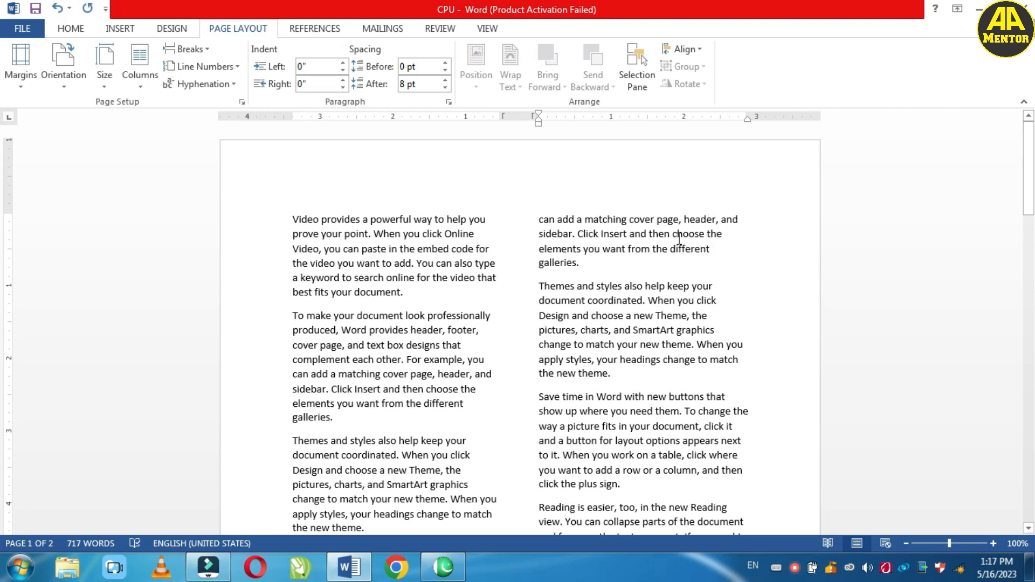
Step: Apply the Three columns preset to the document and switch it back to One
left_click(143, 90)
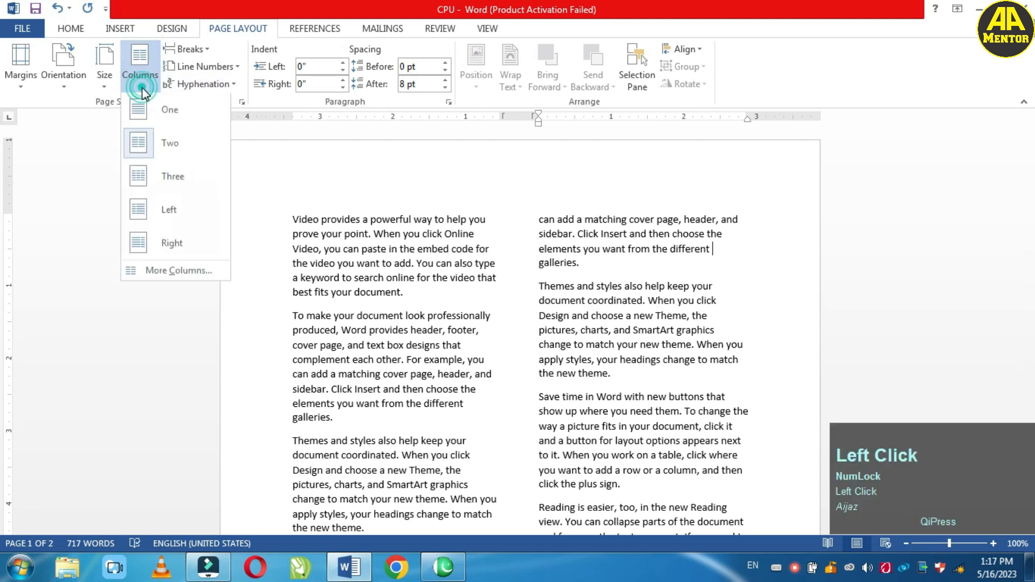
left_click(162, 183)
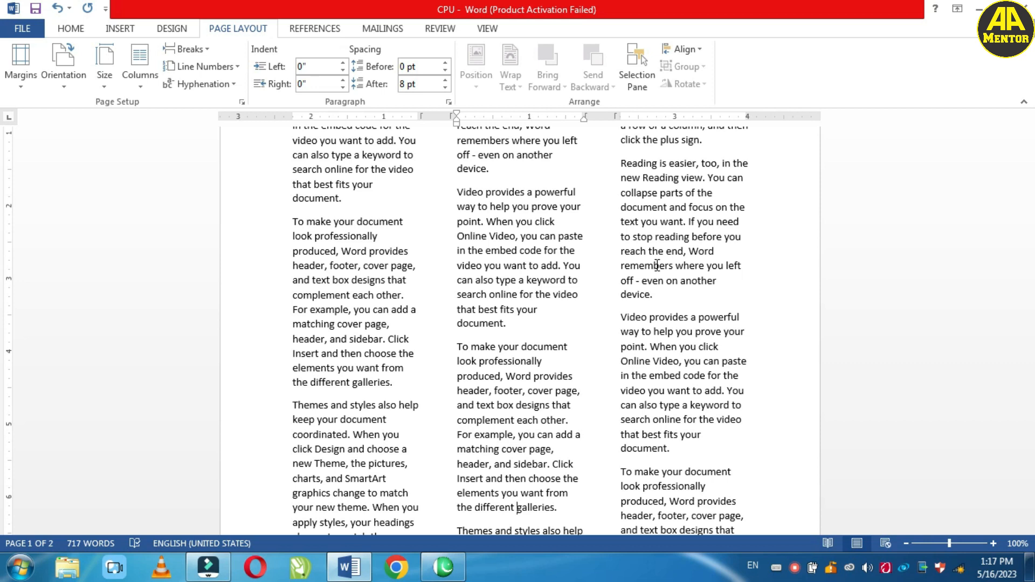
left_click(142, 86)
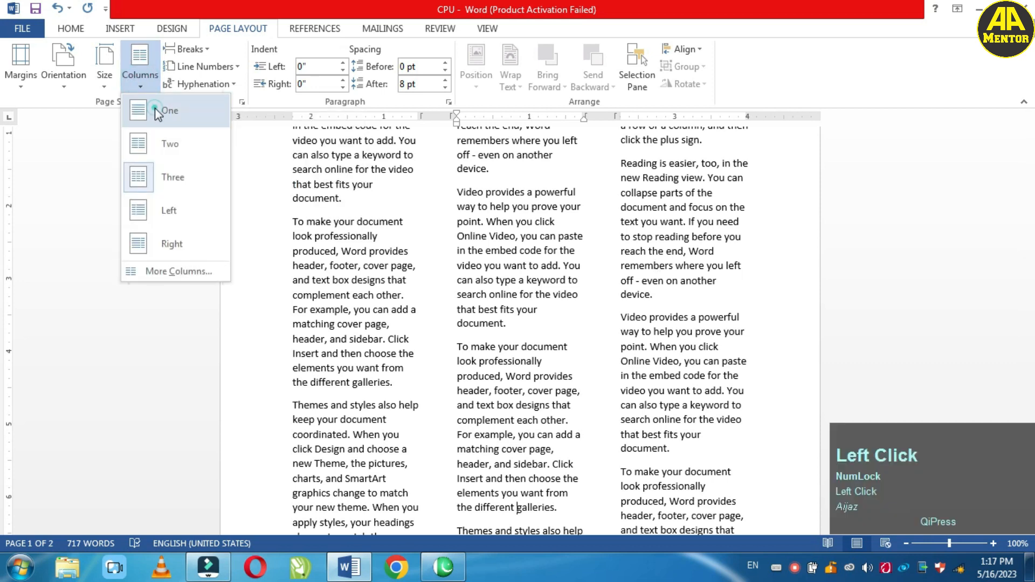
left_click(155, 108)
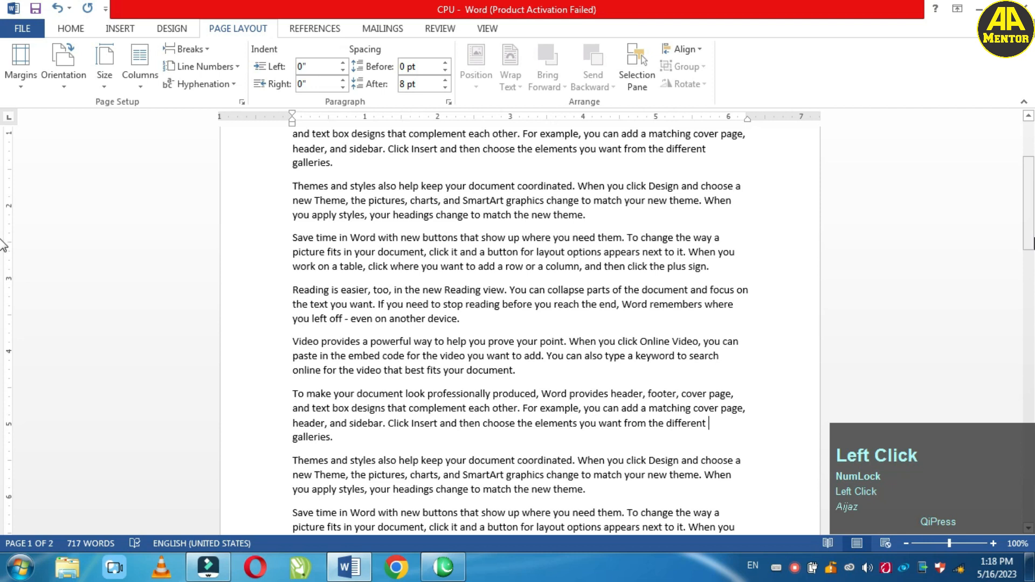
left_click_drag(1033, 237, 1032, 191)
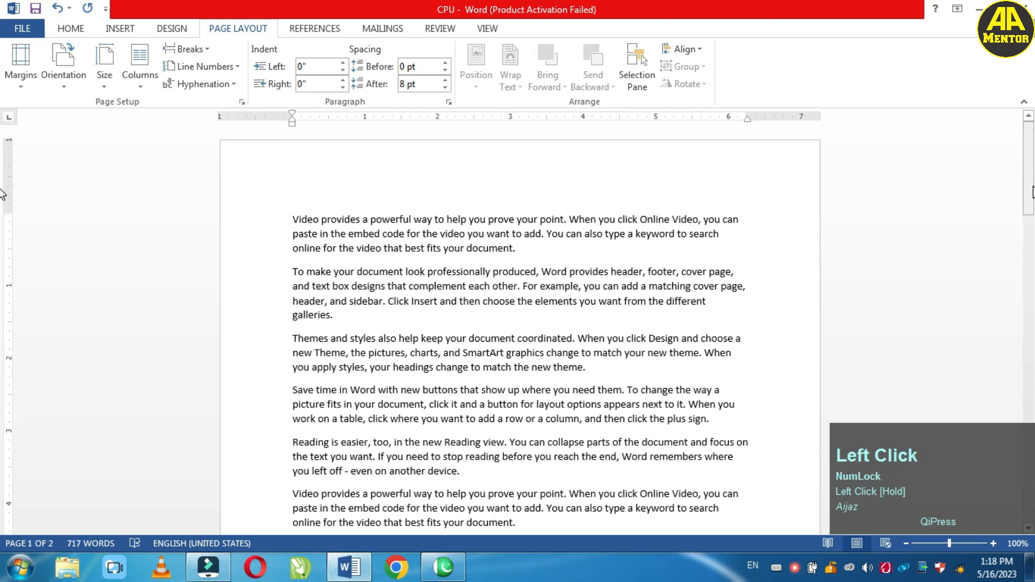
Step: Apply the Left column preset and select passages in the narrow and wide columns to compare them
left_click(140, 87)
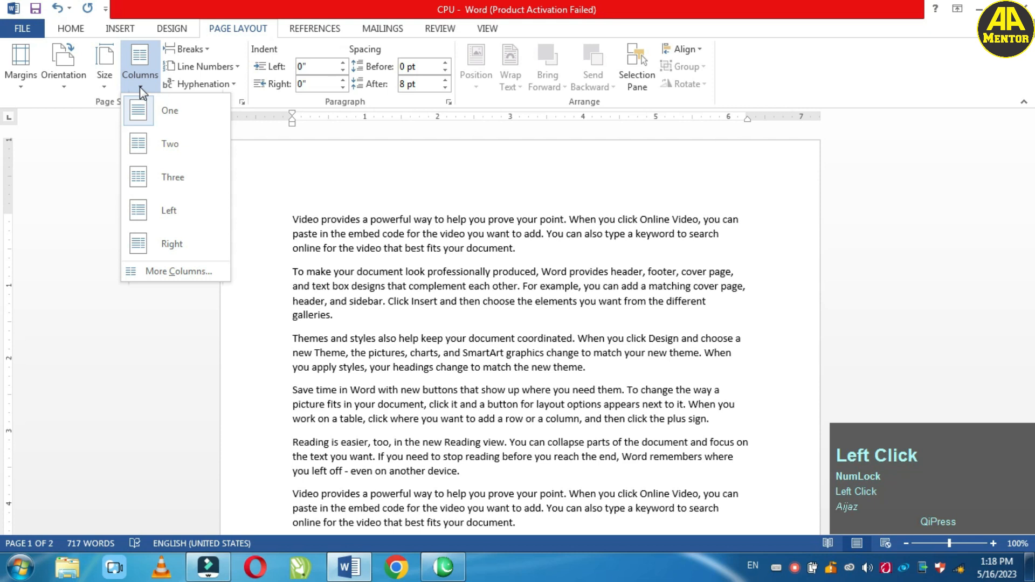
left_click(158, 212)
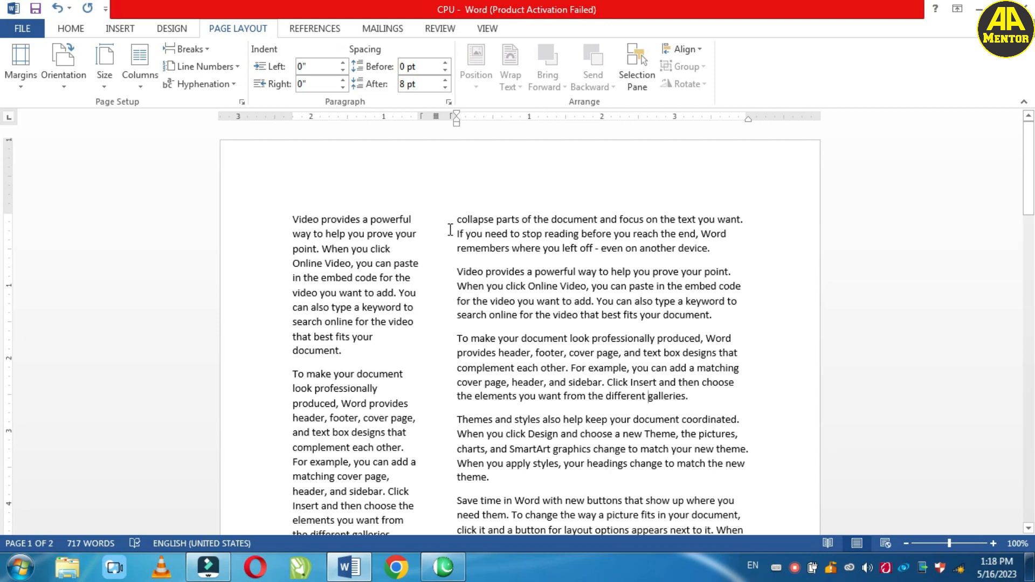
left_click(269, 224)
left_click_drag(267, 228, 261, 322)
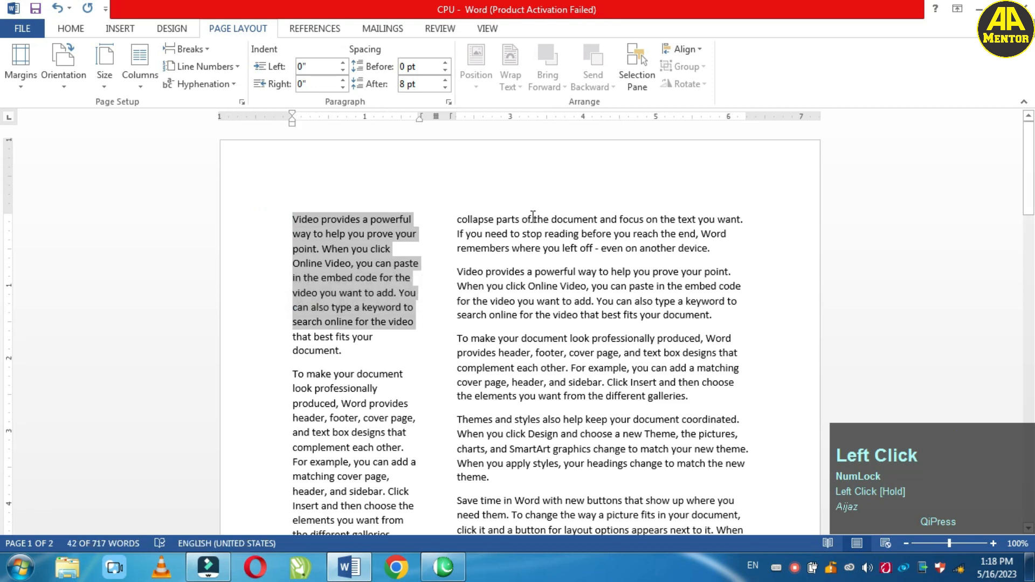
double_click(499, 217)
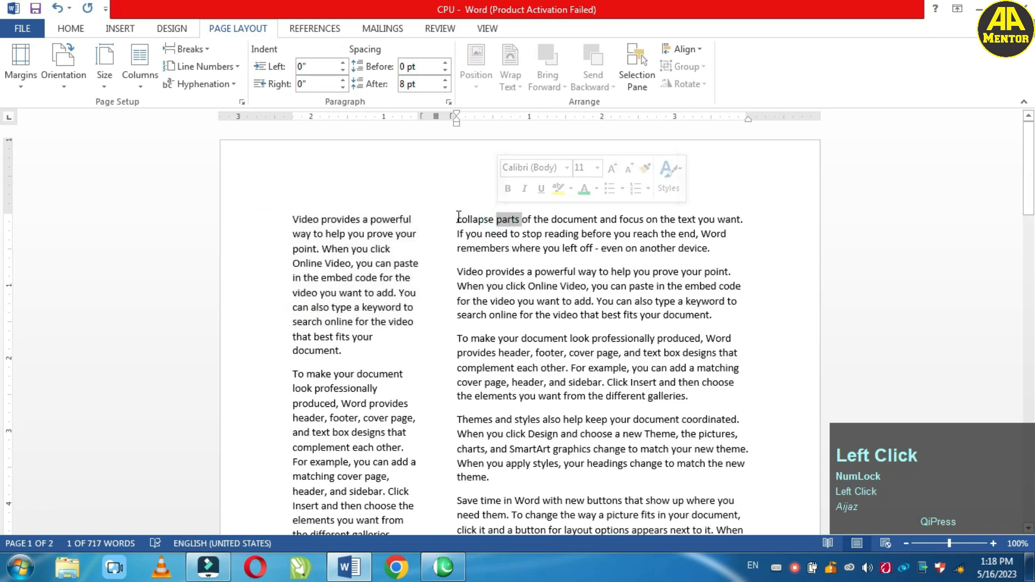
left_click_drag(459, 218, 558, 392)
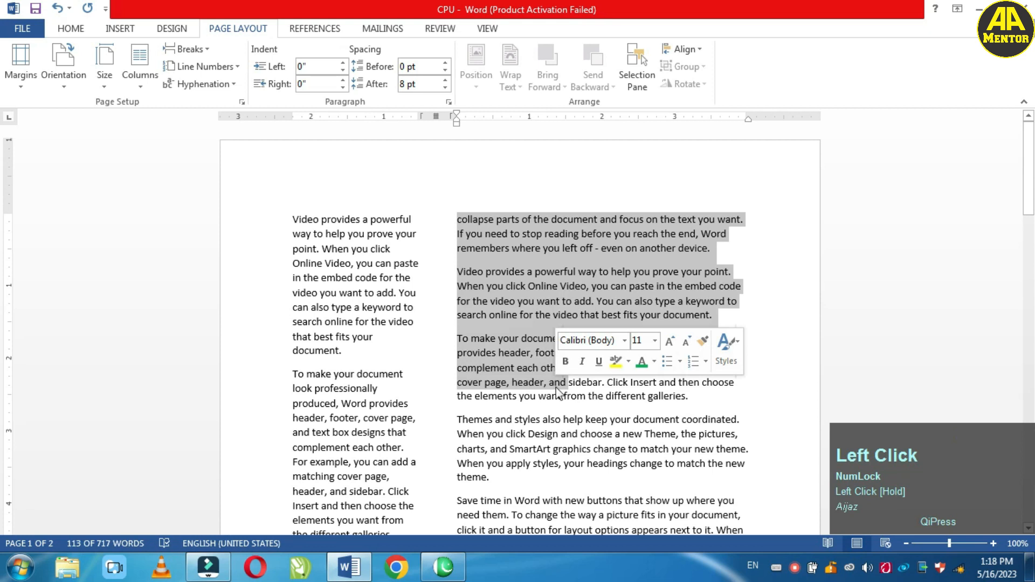
left_click(461, 237)
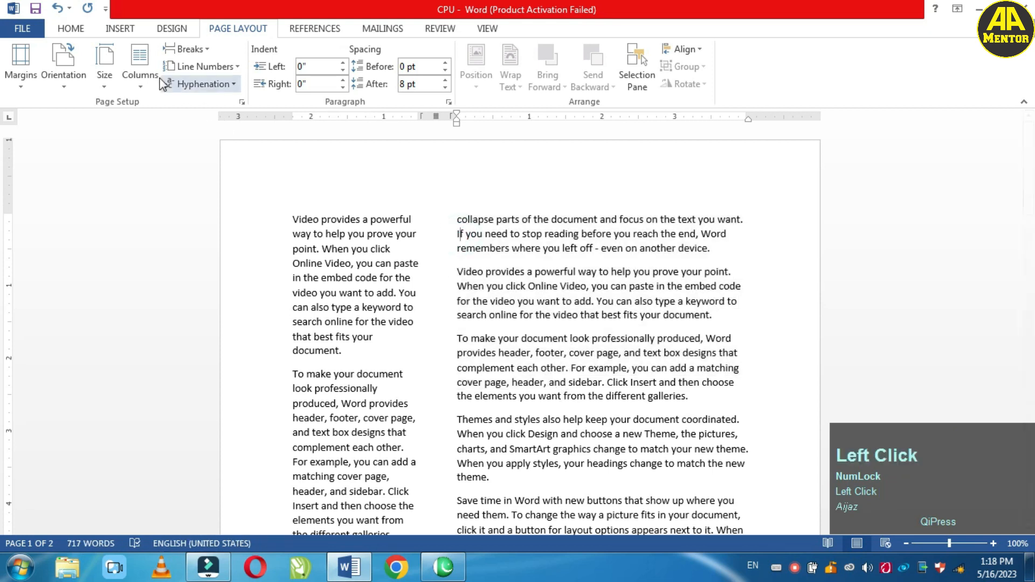
Step: Apply the Right column preset to the document and reset the layout to One column
left_click(137, 83)
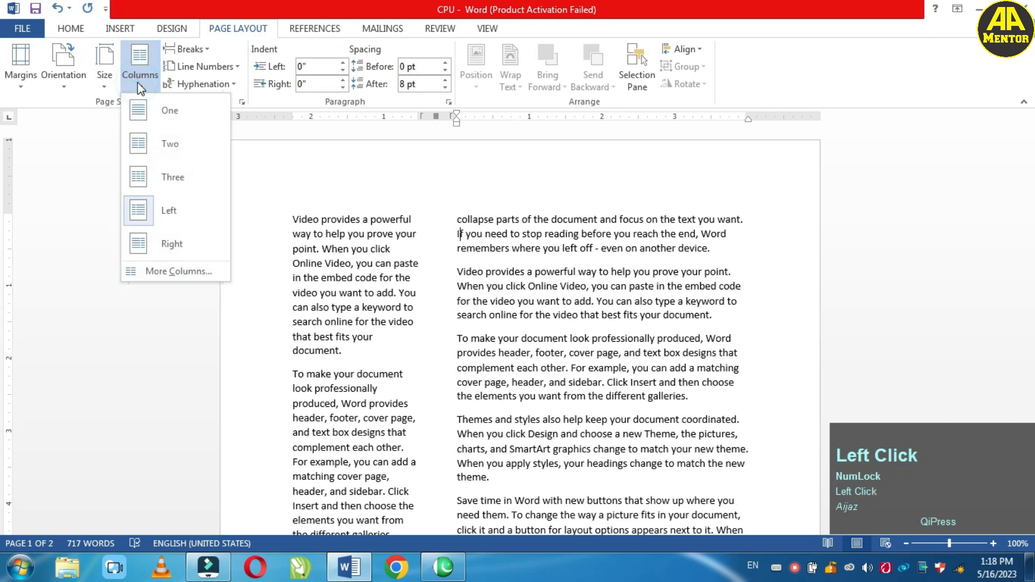
left_click(170, 244)
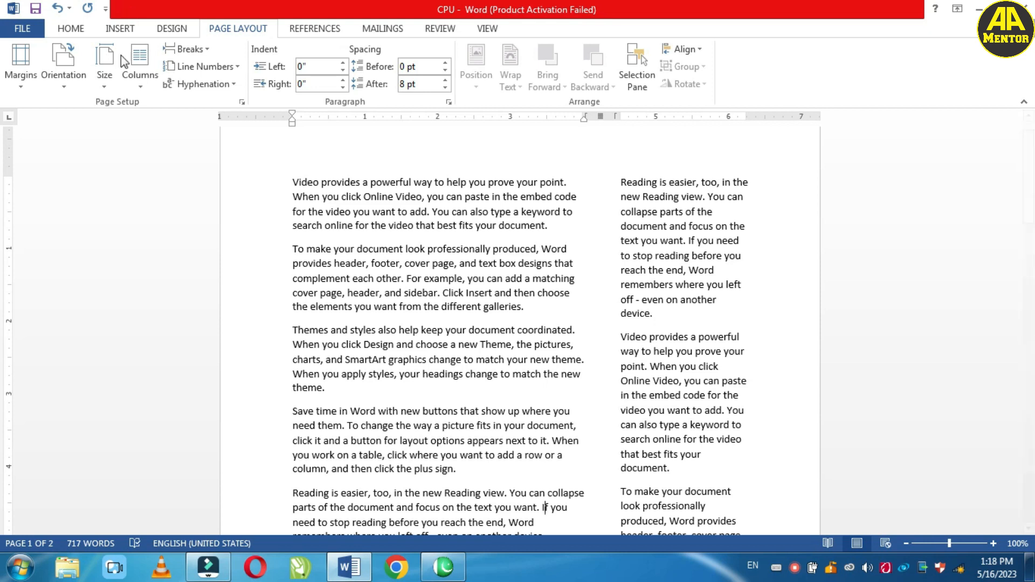
left_click(150, 90)
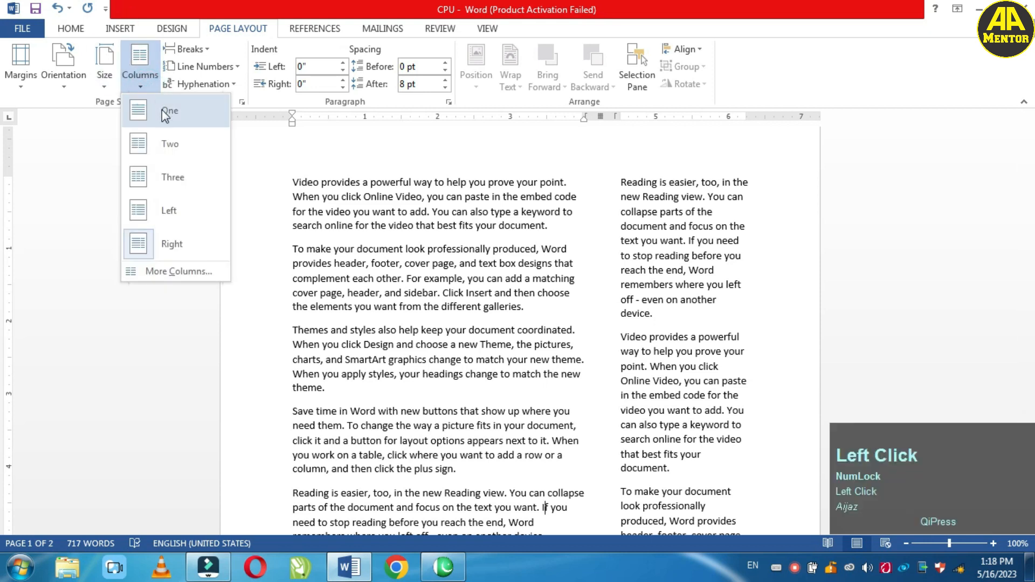
left_click(162, 110)
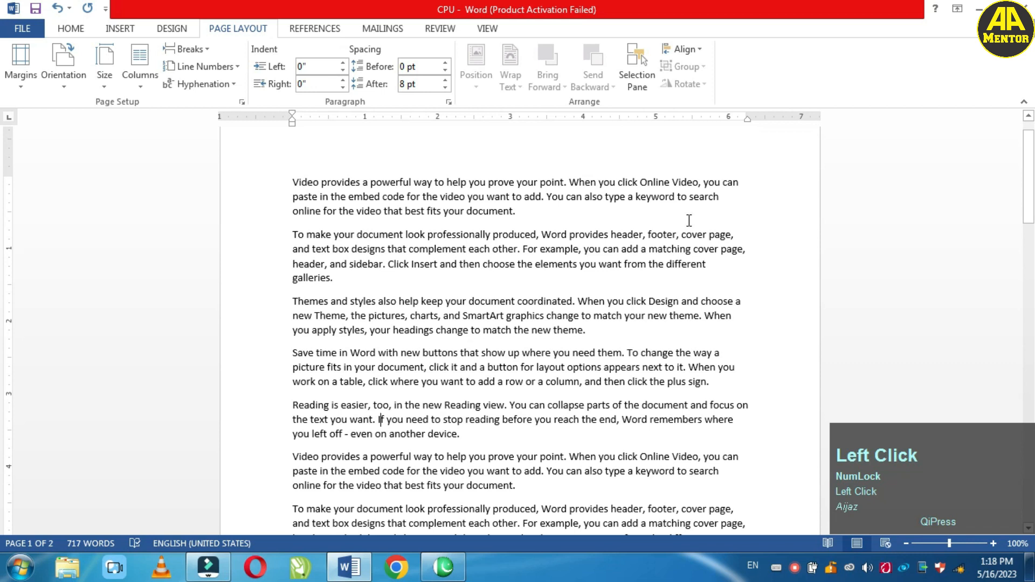